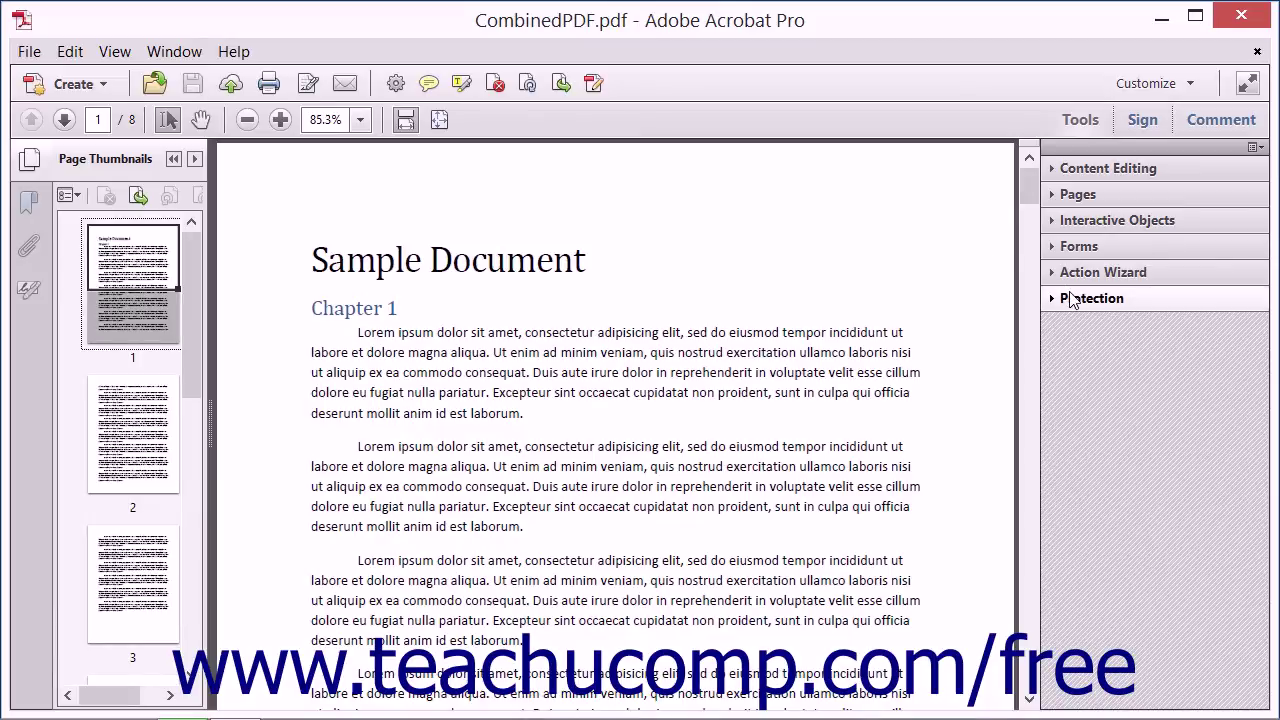
Expand the Protection tools and turn on Mark for Redaction.
left_click(1070, 300)
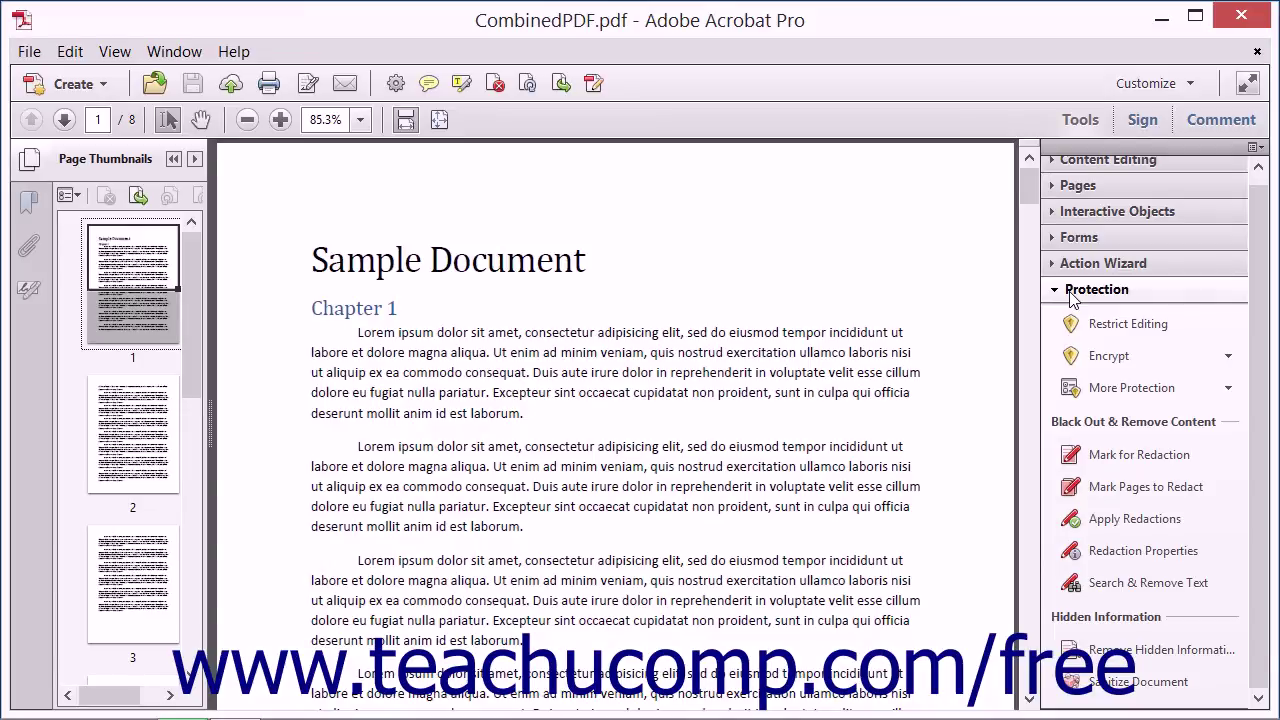
left_click(1125, 462)
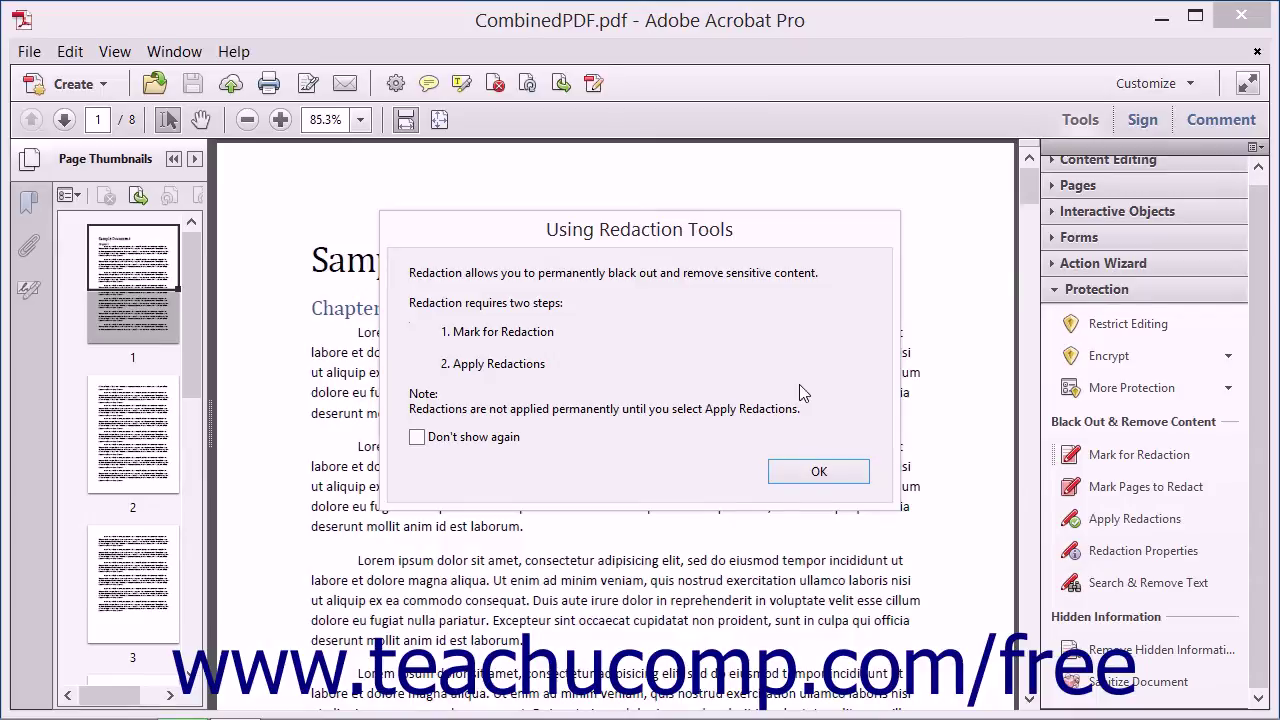
Dismiss the redaction help and mark page 1's second paragraph for redaction.
left_click(820, 472)
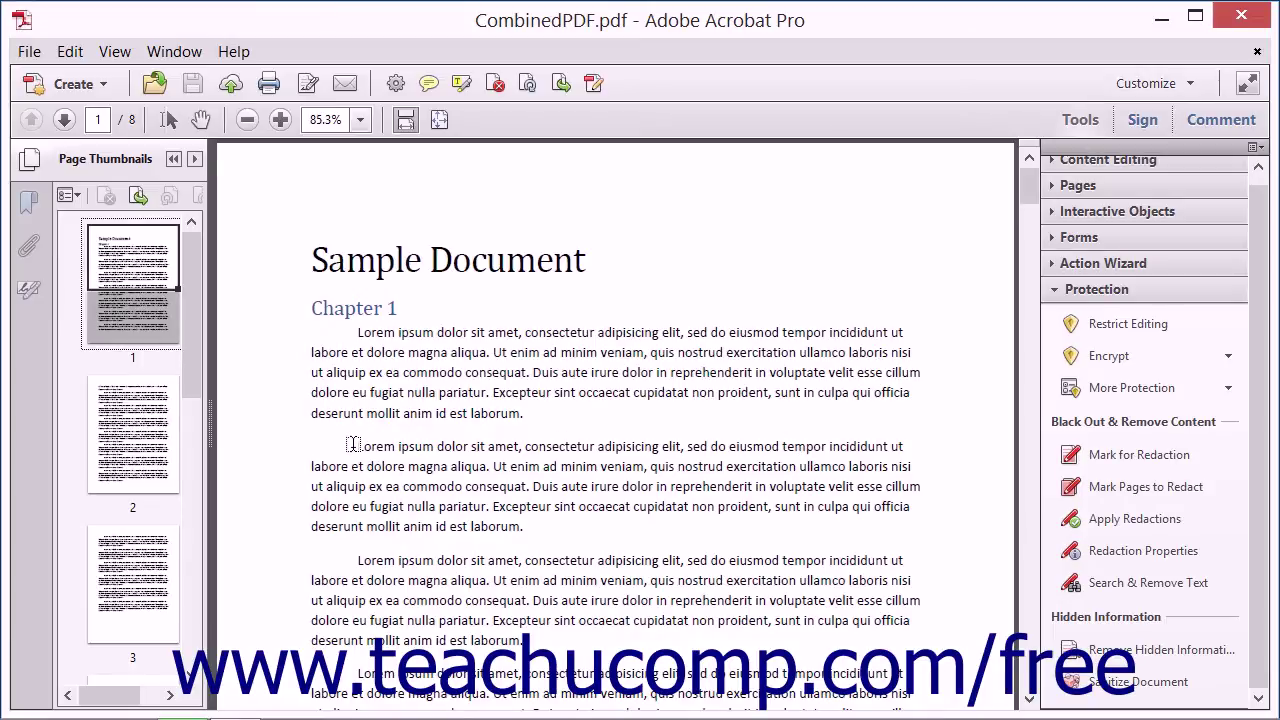
mouse_move(352, 444)
left_mouse_down()
mouse_move(490, 464)
mouse_move(578, 506)
mouse_move(551, 531)
mouse_move(535, 521)
left_mouse_up()
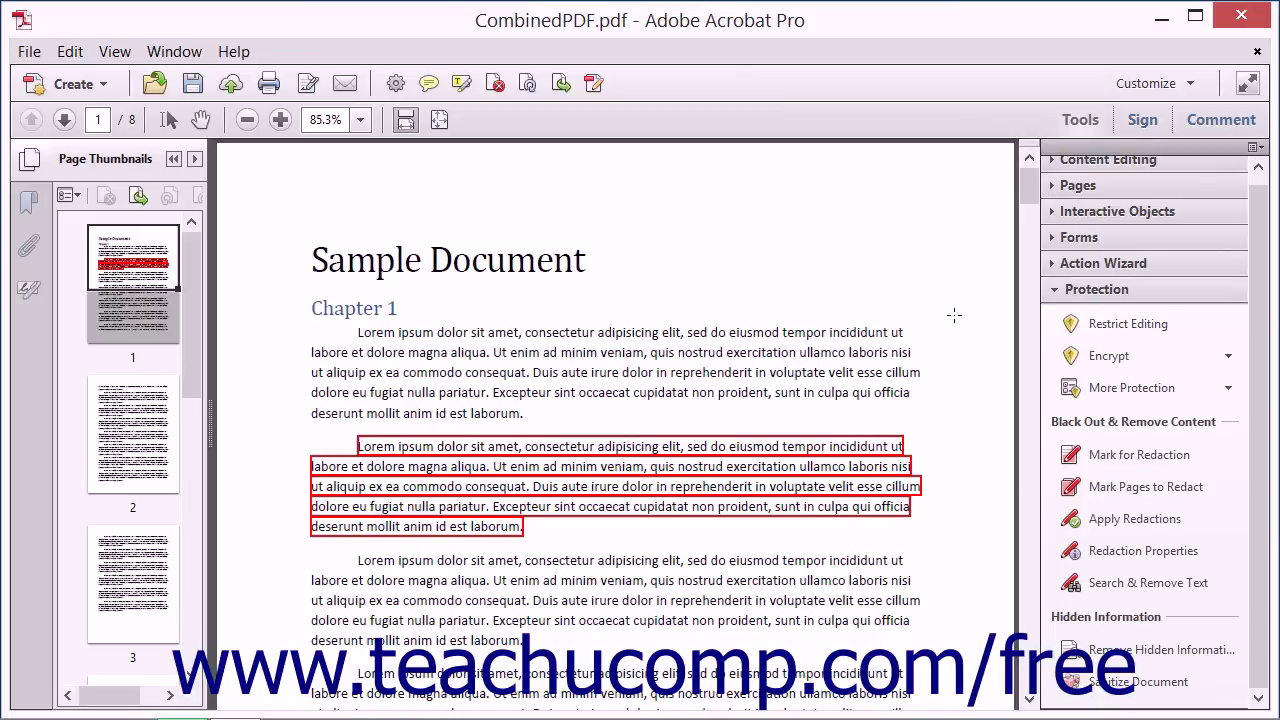
Mark pages 4-5 for redaction by replacing the 1-8 page range with 4-5.
left_click(1133, 493)
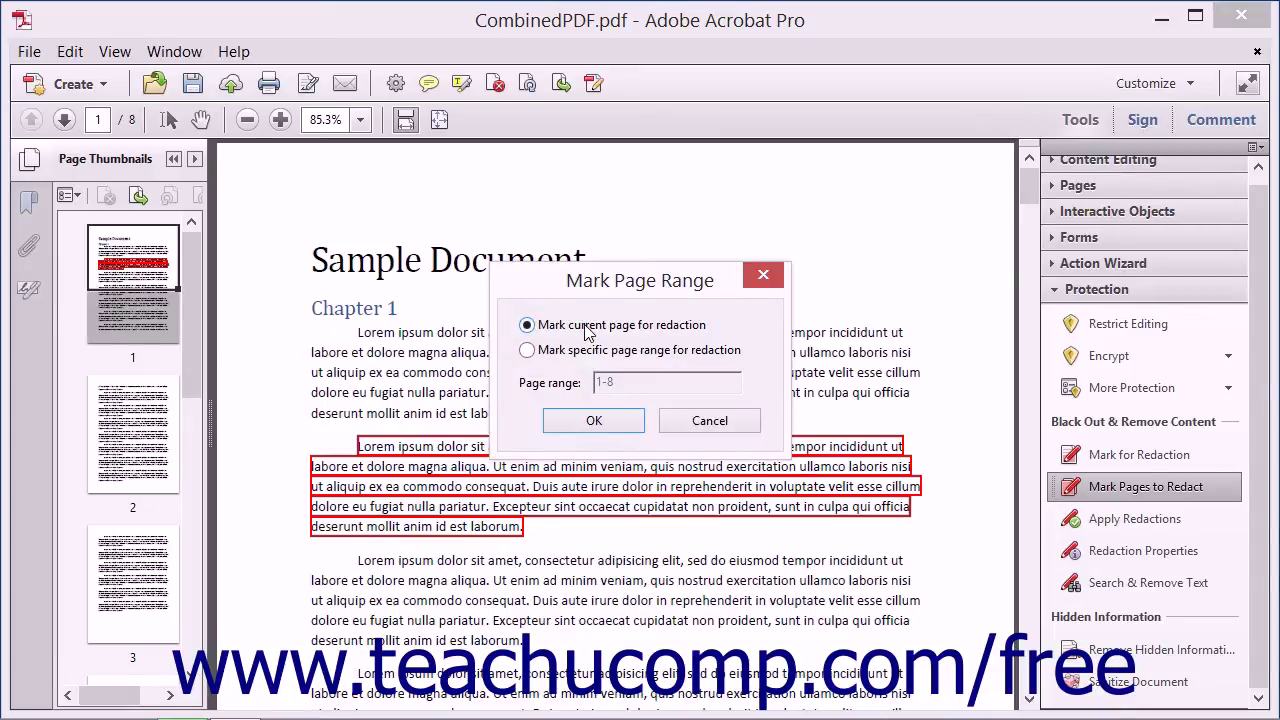
left_click(529, 352)
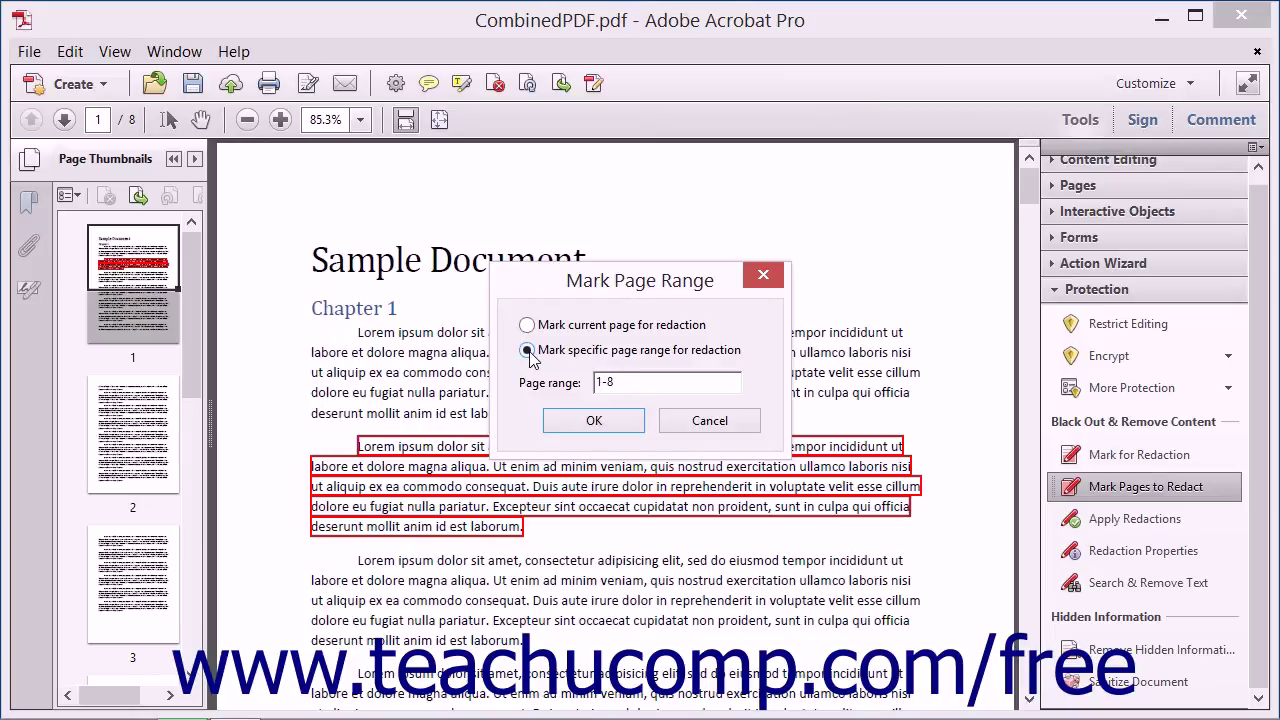
left_click(633, 382)
double_click(633, 382)
type("4-5")
left_click(598, 421)
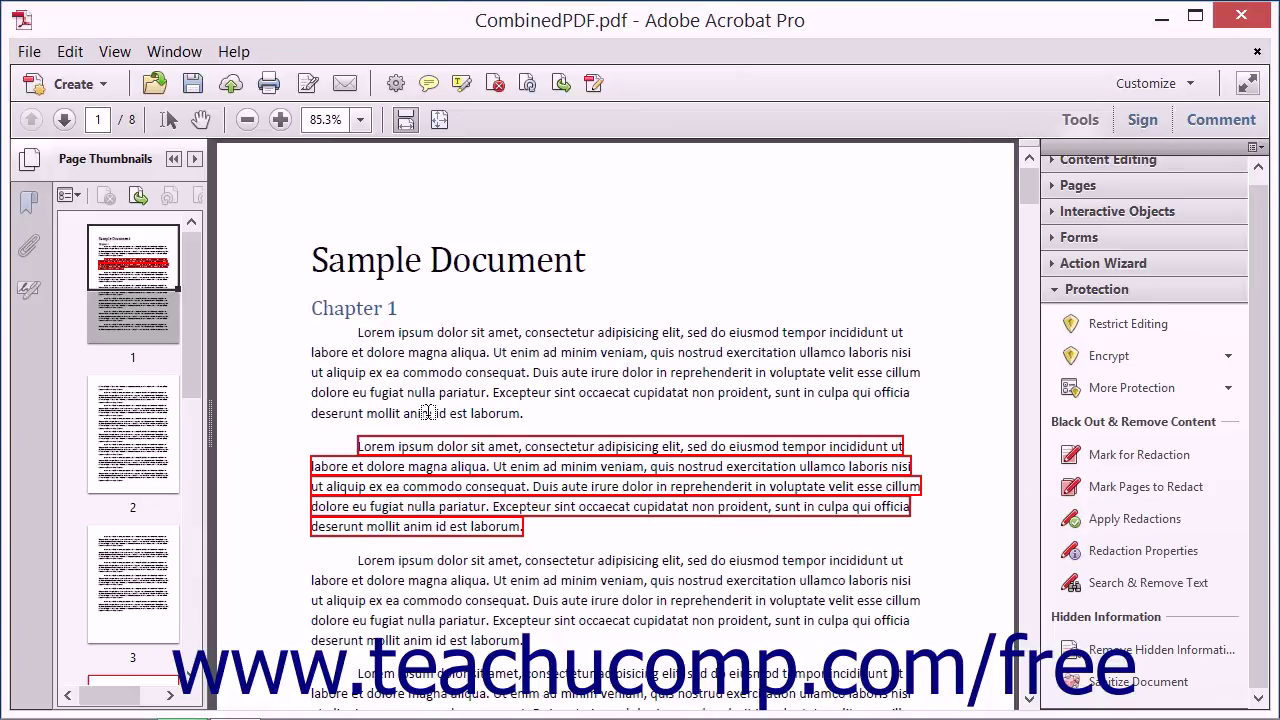
left_click(29, 51)
Save a copy as CombinedPDF_red_mark.pdf past the unapplied-redactions warning.
left_click(92, 180)
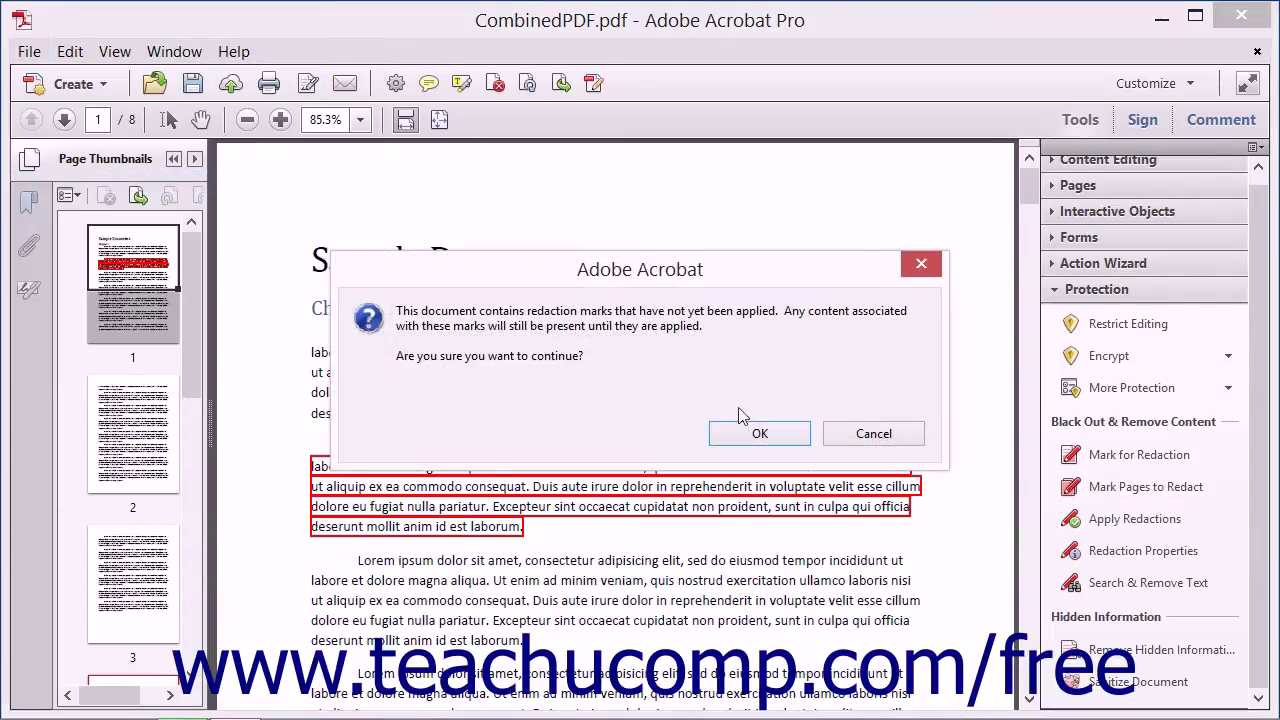
left_click(760, 434)
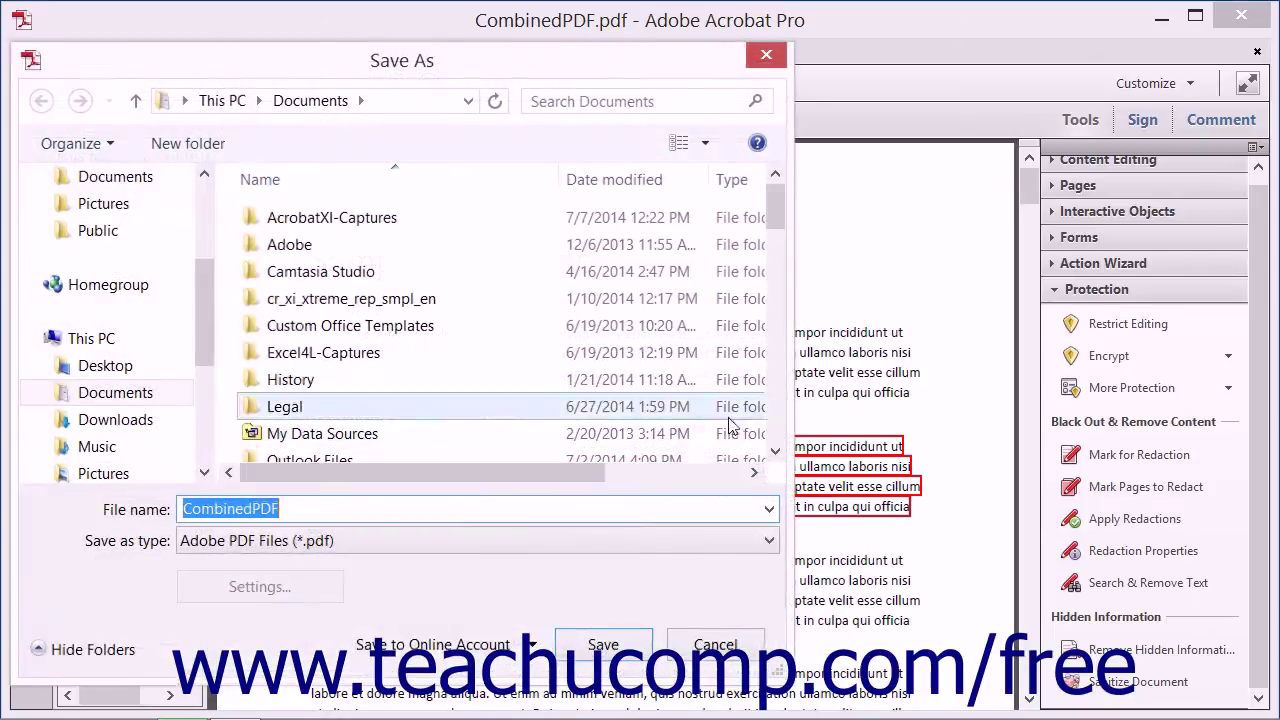
left_click(310, 507)
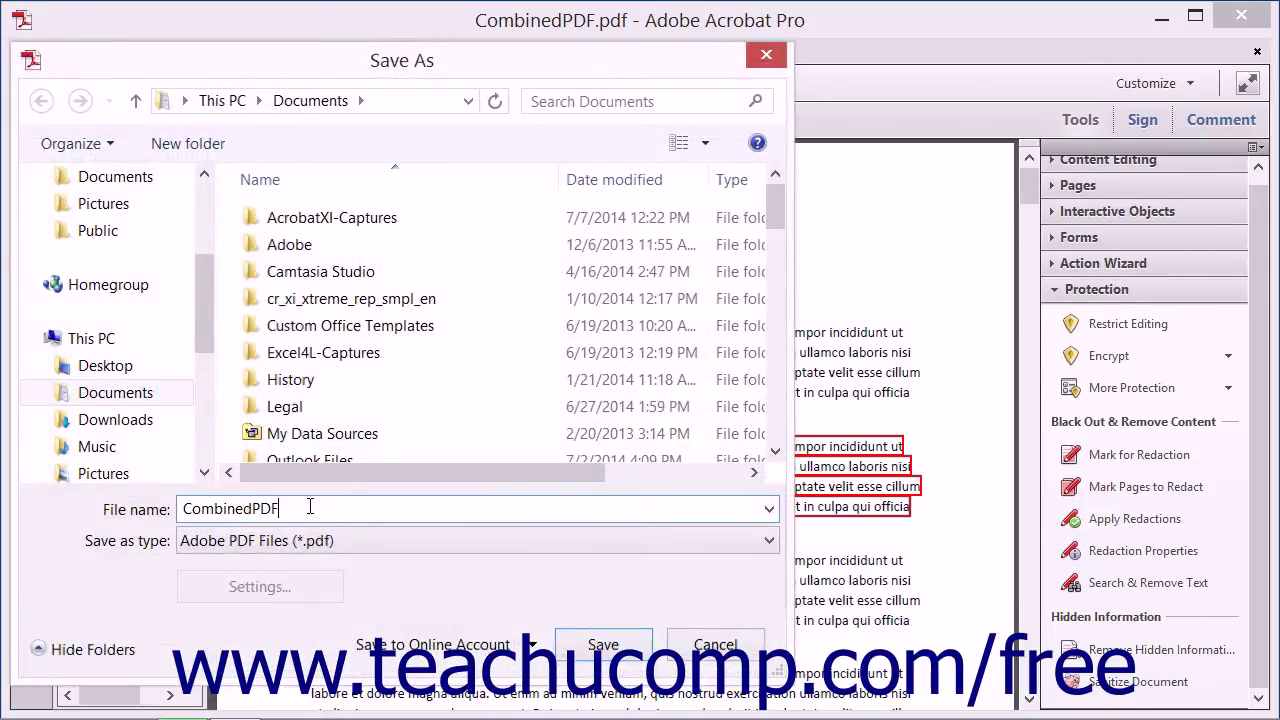
type("_red_mark")
left_click(572, 645)
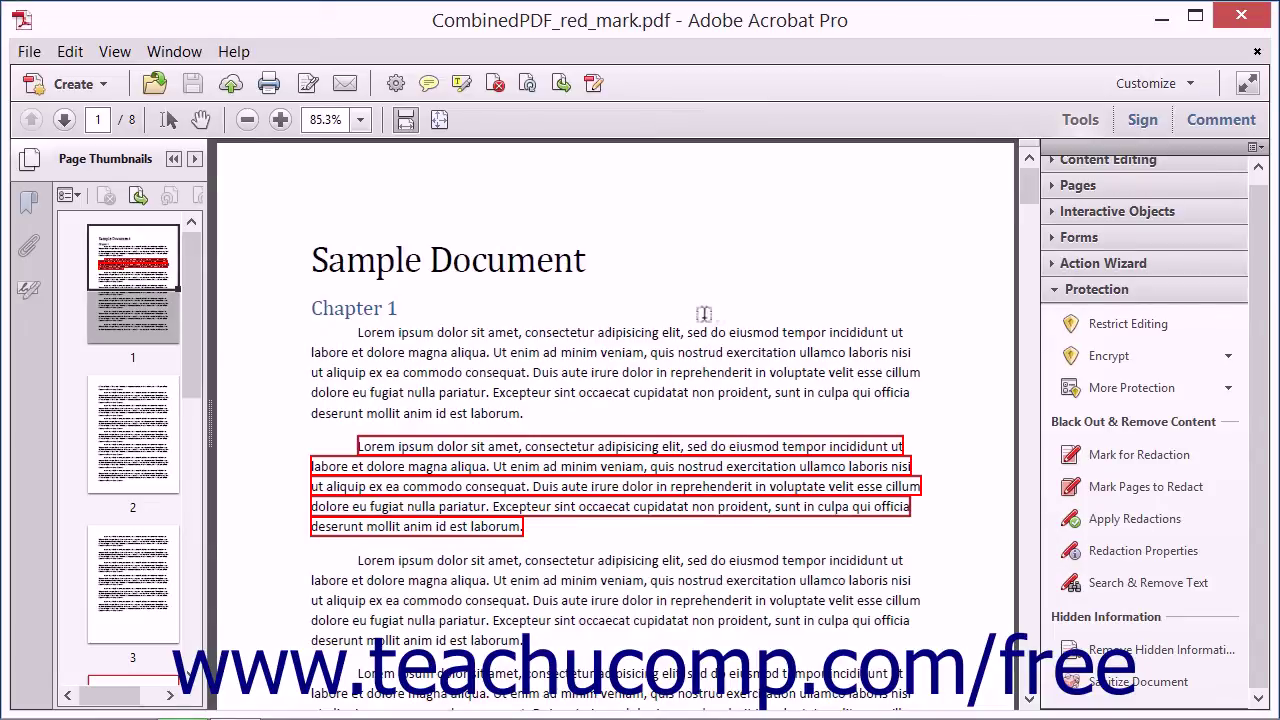
Start Search & Remove Text and acknowledge the non-searchable text warning.
left_click(1107, 589)
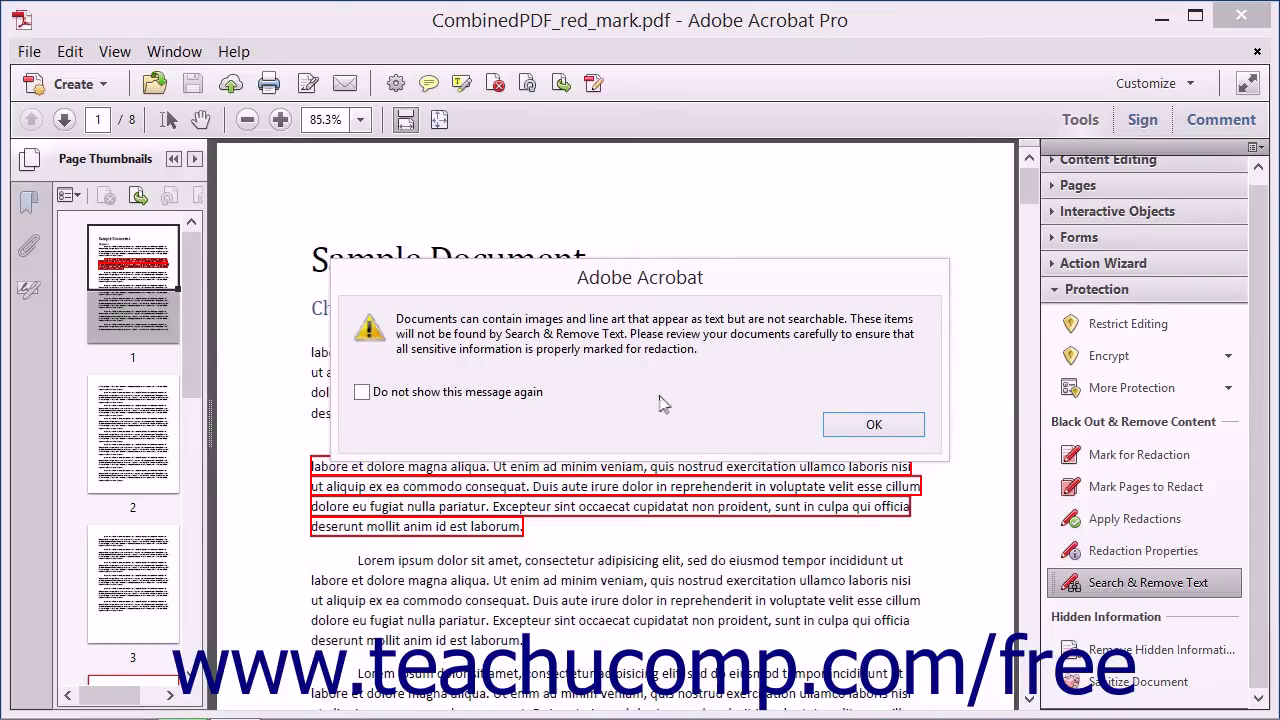
left_click(879, 428)
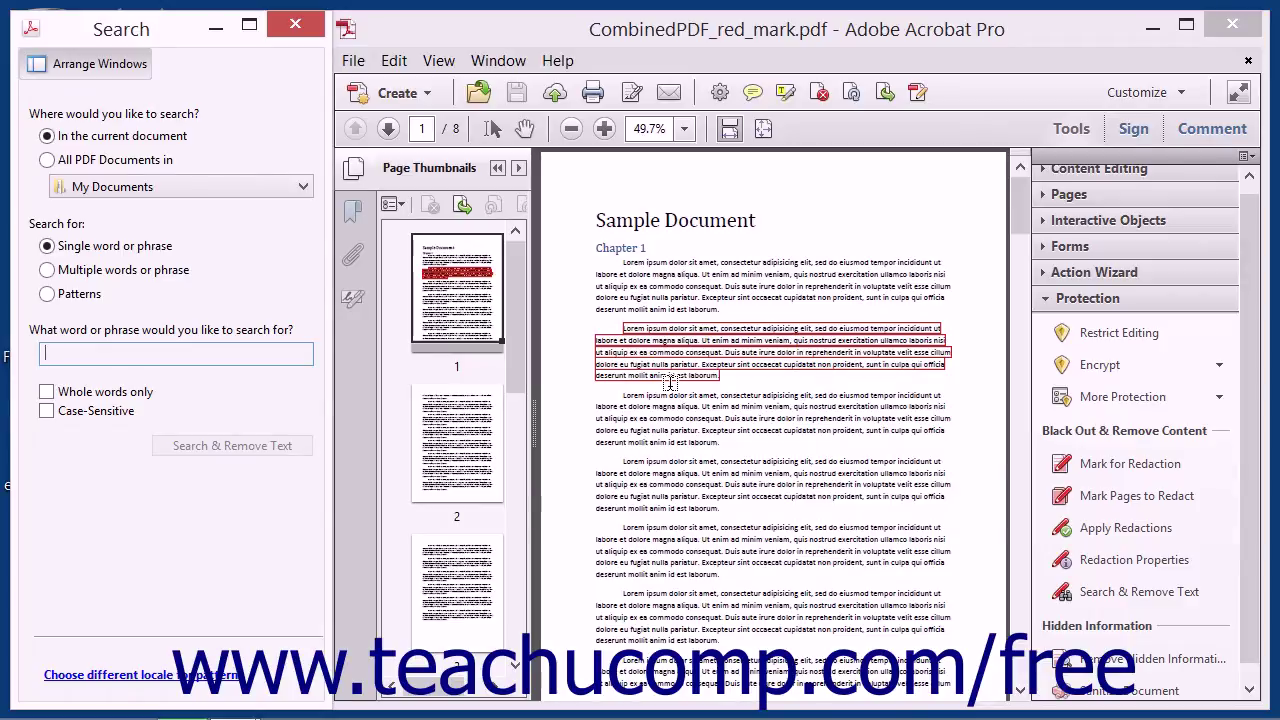
Search the current document for the word 'Chapter', finding 3 matches.
left_click(95, 354)
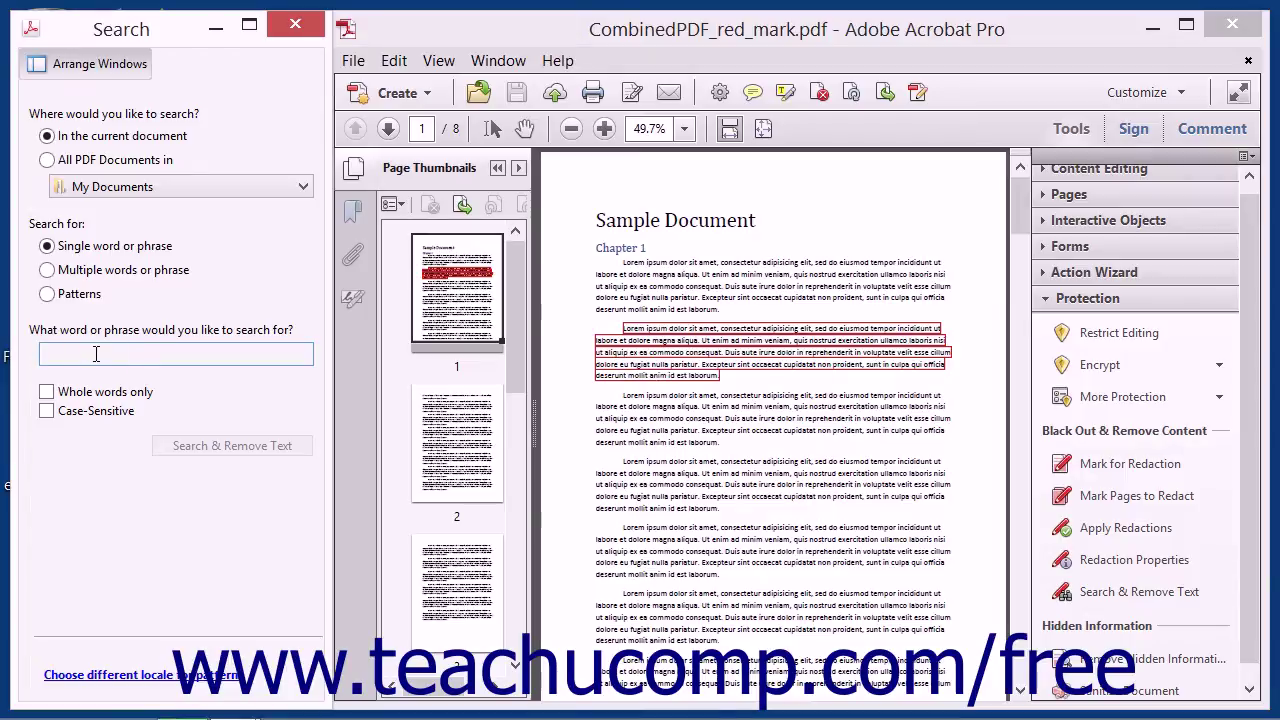
type("Chapter")
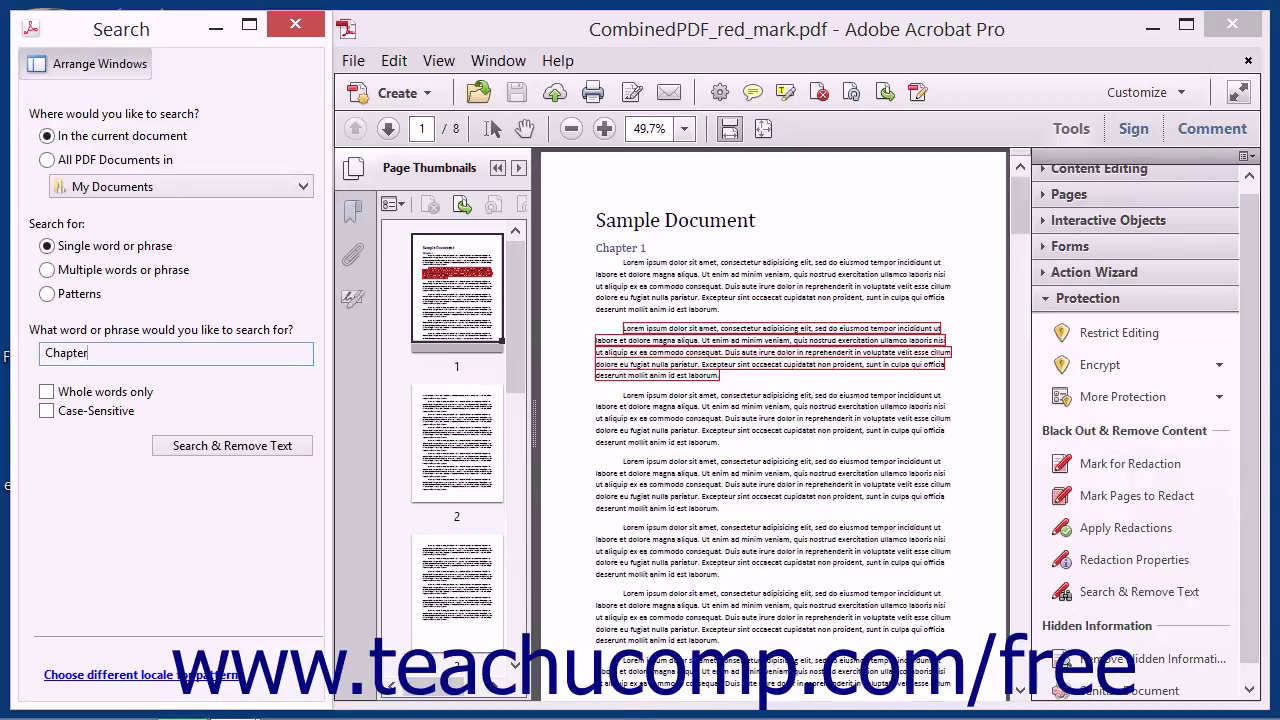
left_click(207, 450)
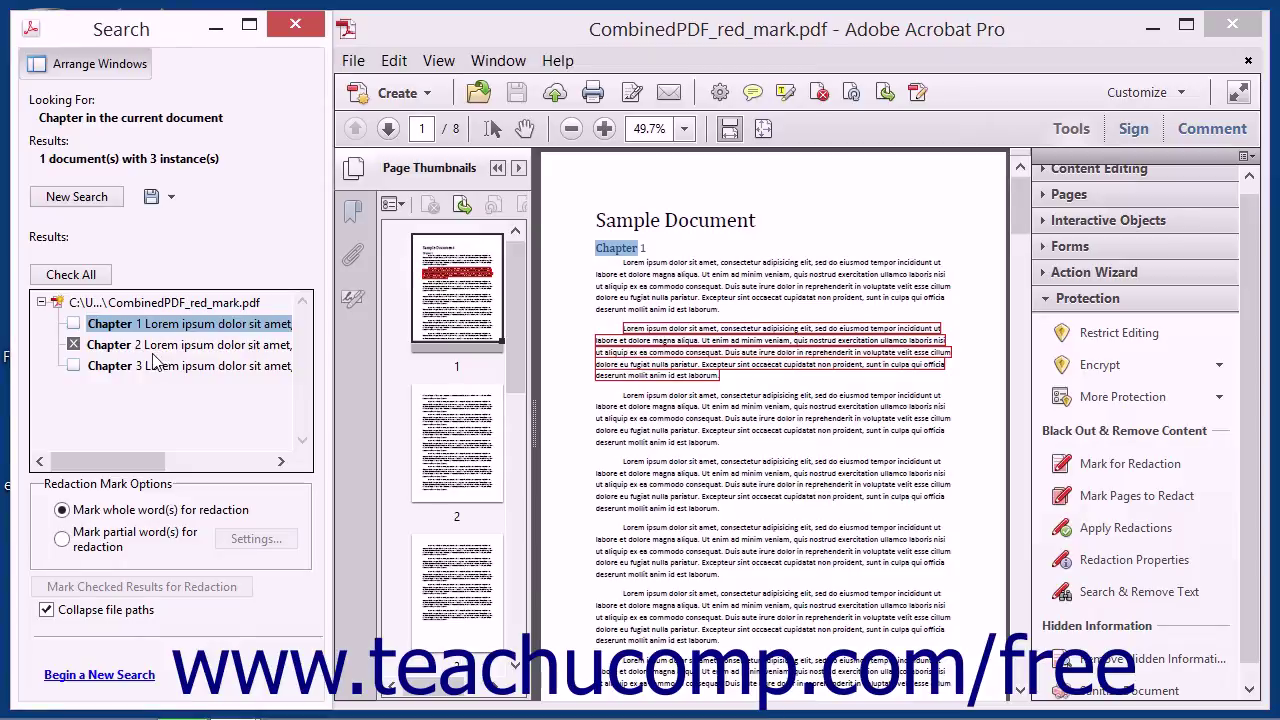
Check the Chapter 1 and Chapter 3 results and keep Mark whole word(s).
left_click(73, 323)
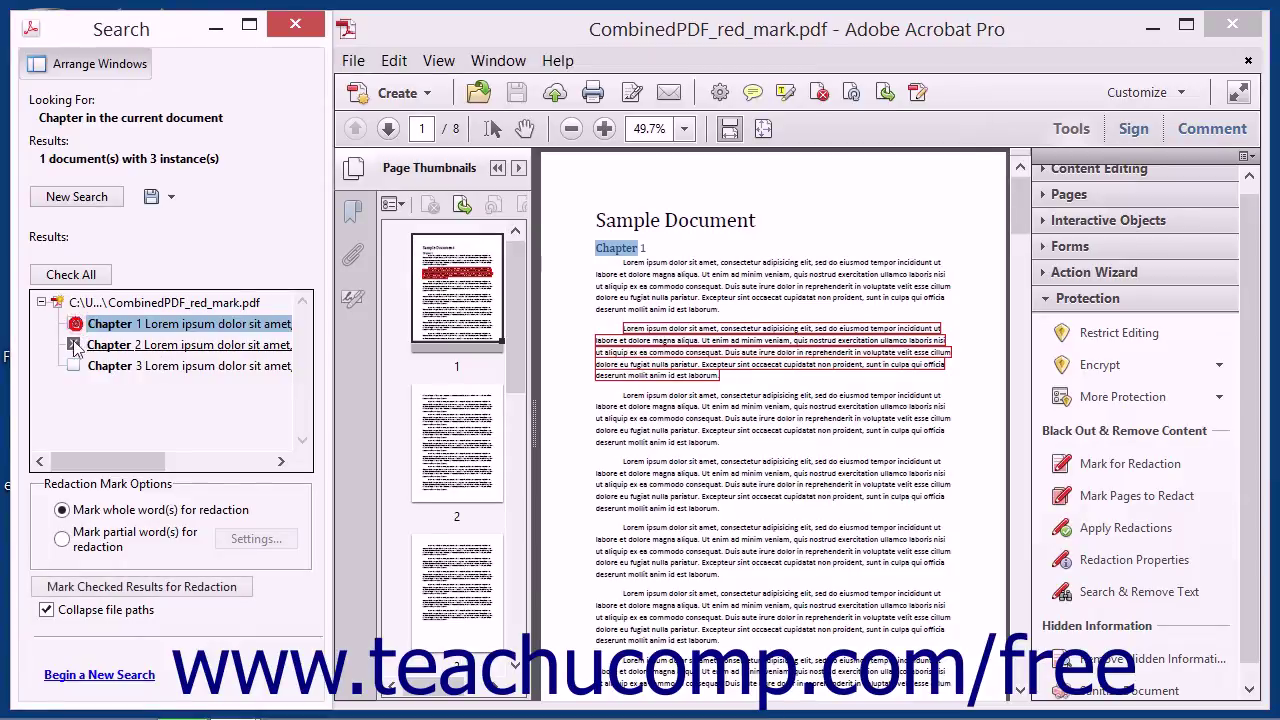
left_click(73, 365)
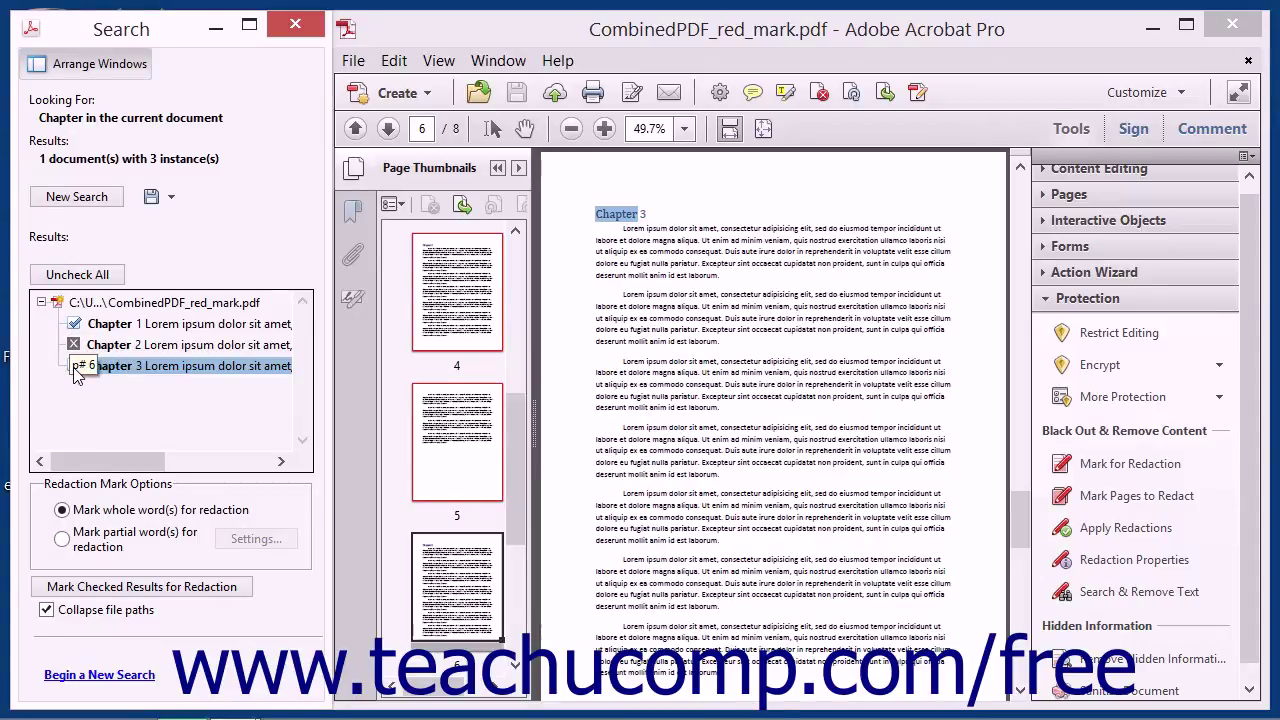
left_click(74, 366)
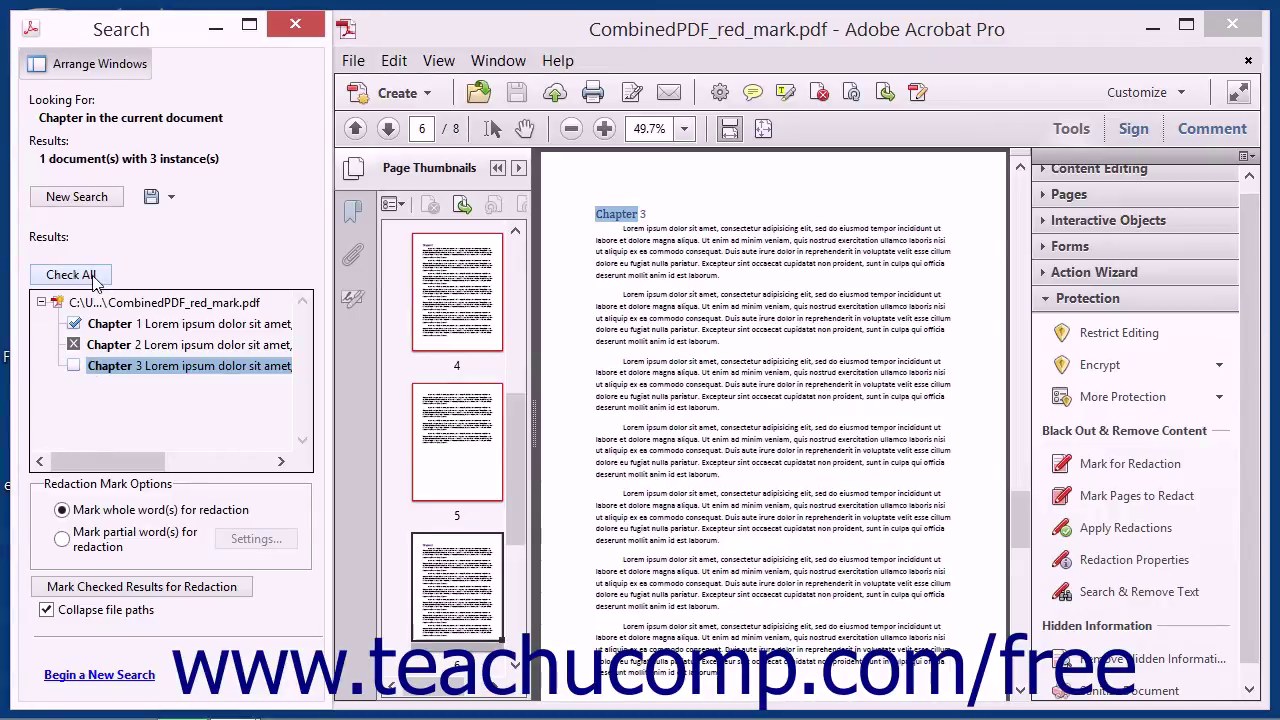
left_click(90, 277)
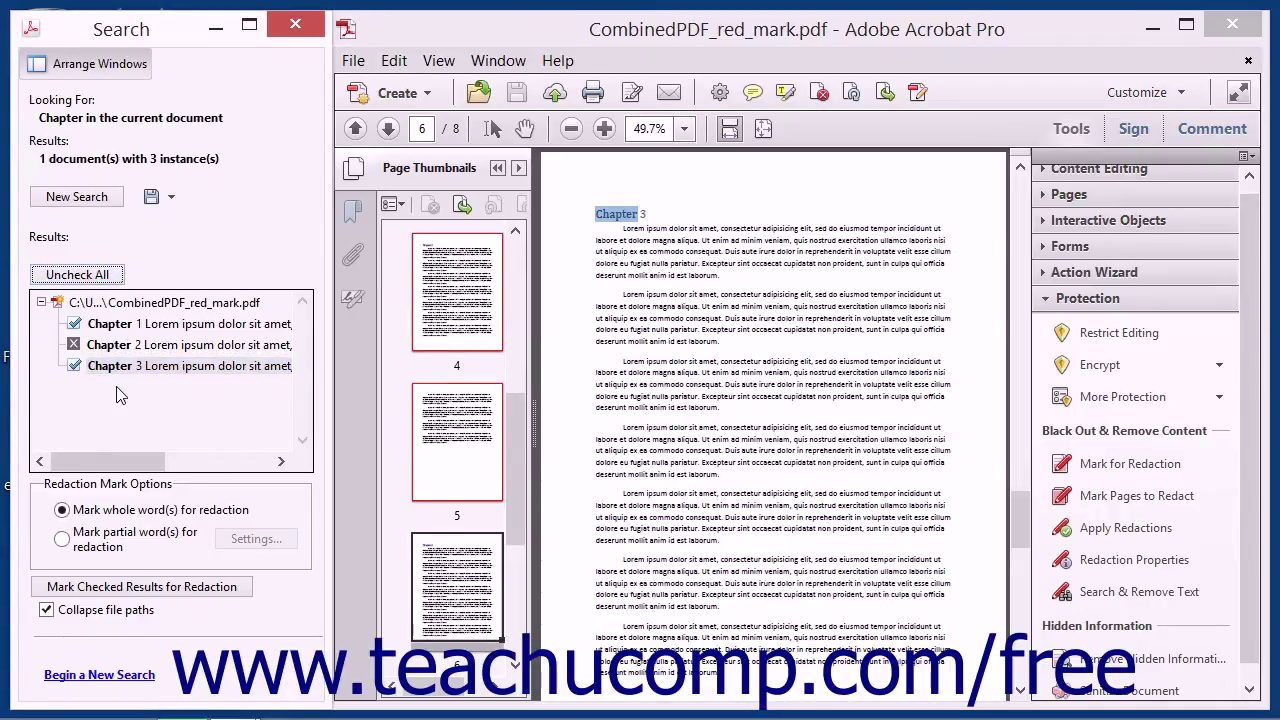
left_click(62, 510)
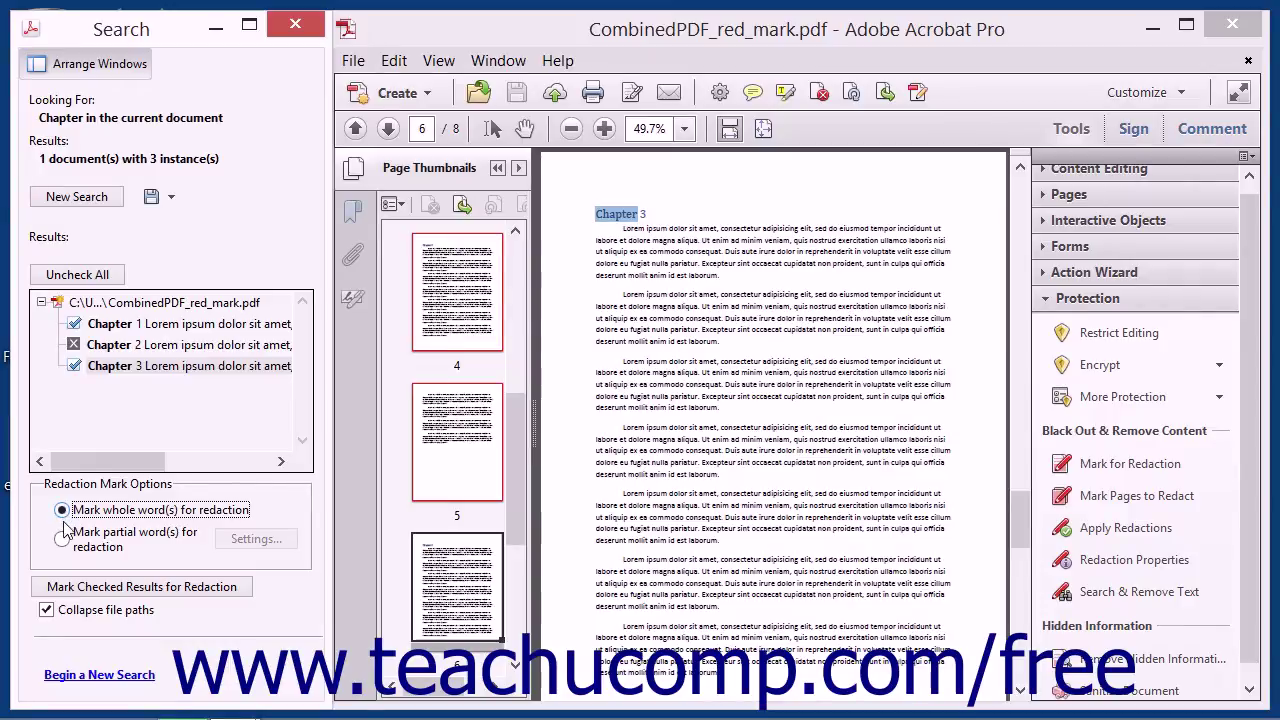
left_click(62, 540)
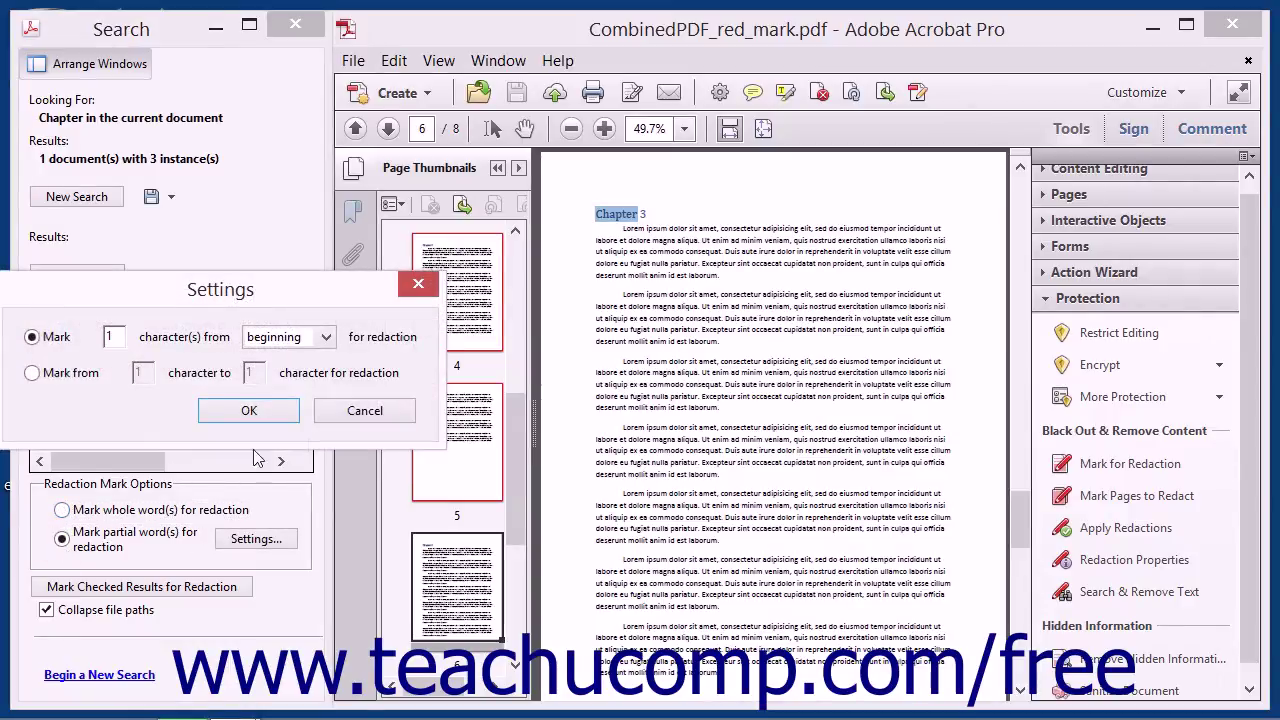
left_click(348, 405)
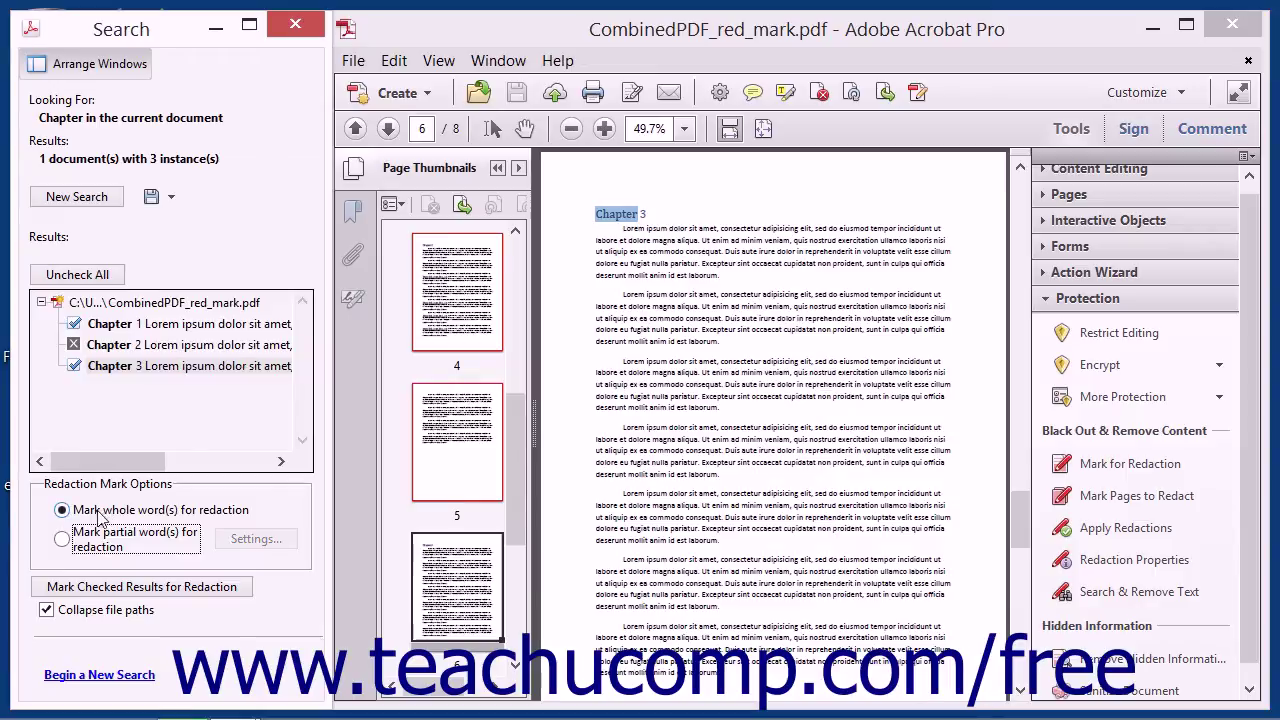
left_click(63, 510)
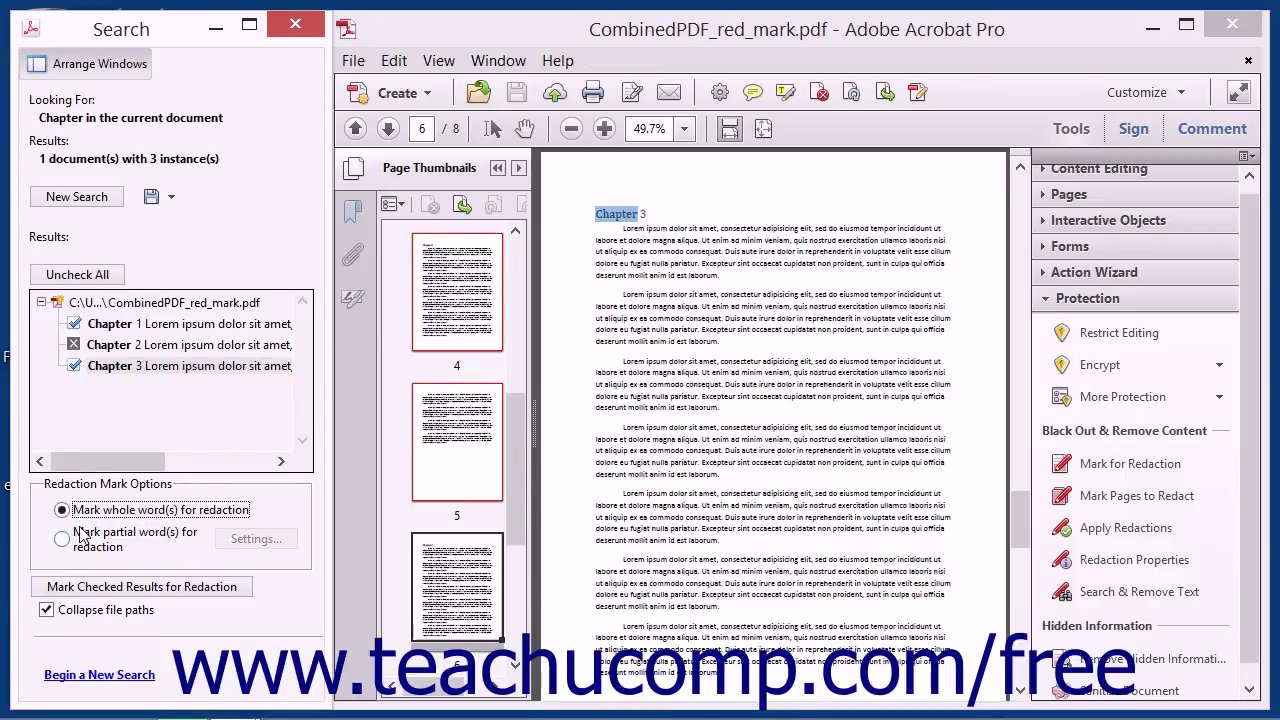
Mark the checked Chapter results for redaction and close the search window.
left_click(95, 590)
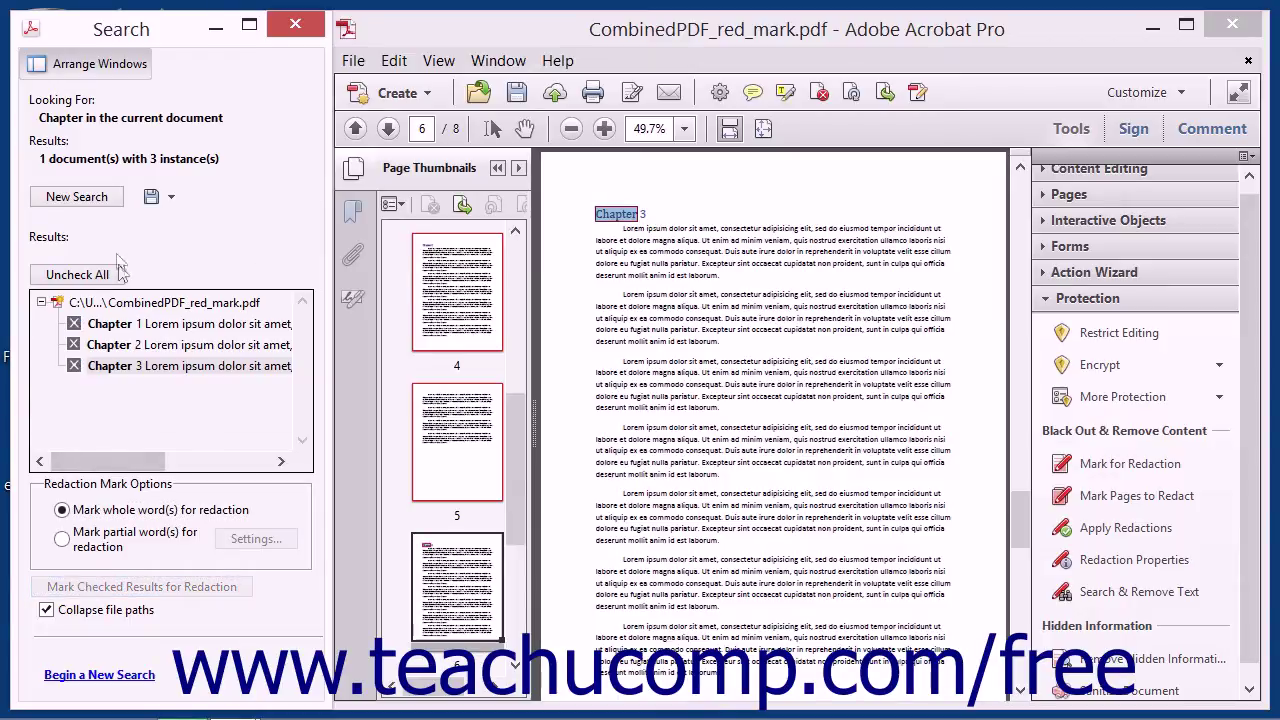
left_click(101, 205)
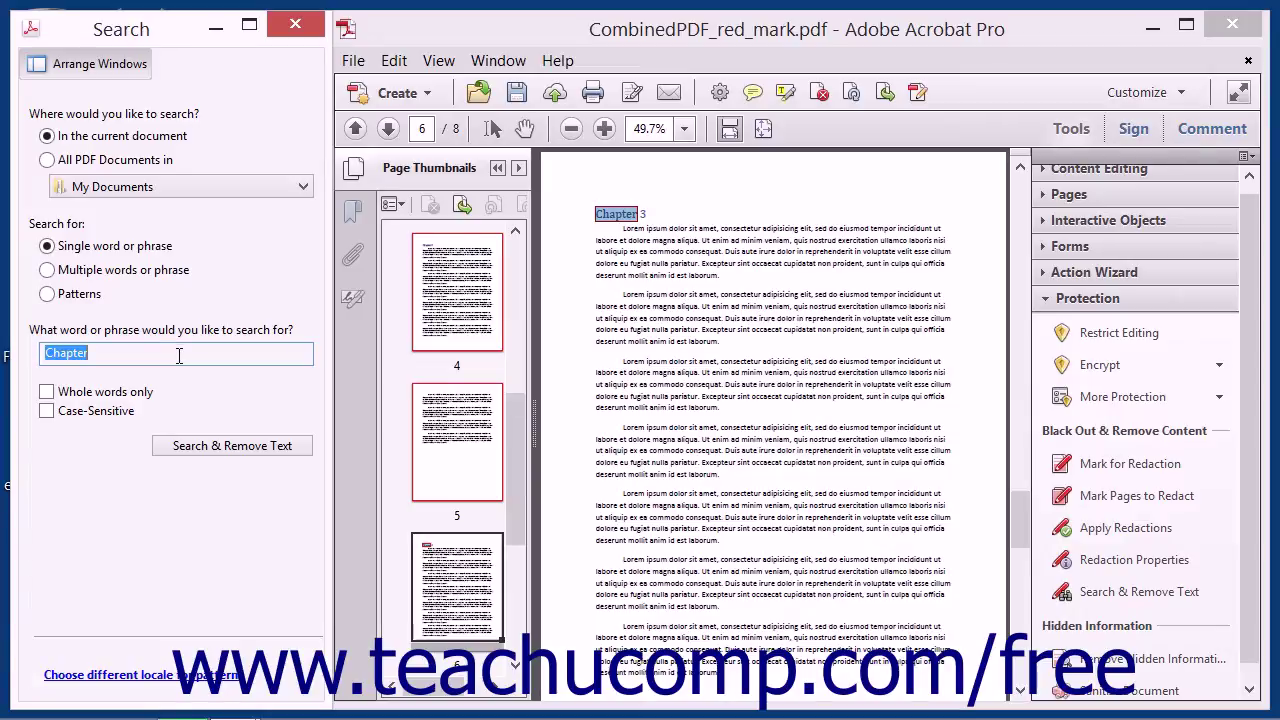
left_click(295, 28)
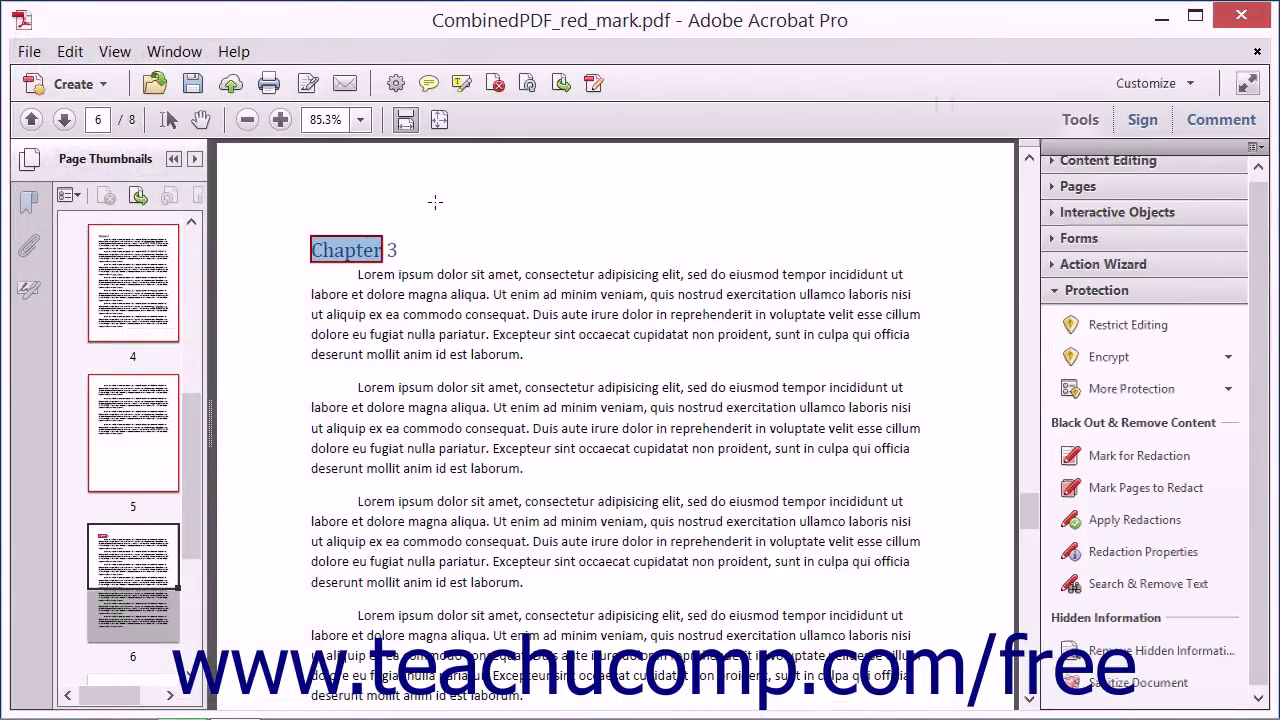
left_click(185, 88)
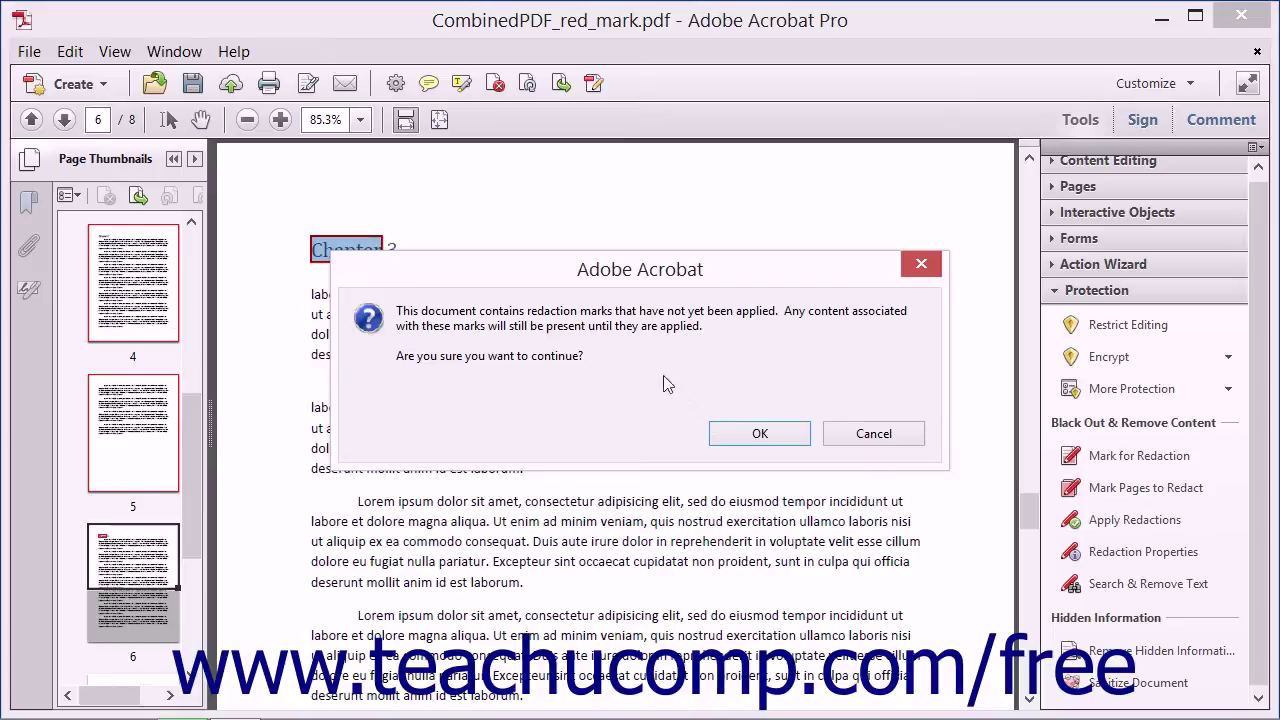
Save CombinedPDF_red_mark.pdf with its redaction marks still unapplied.
left_click(755, 433)
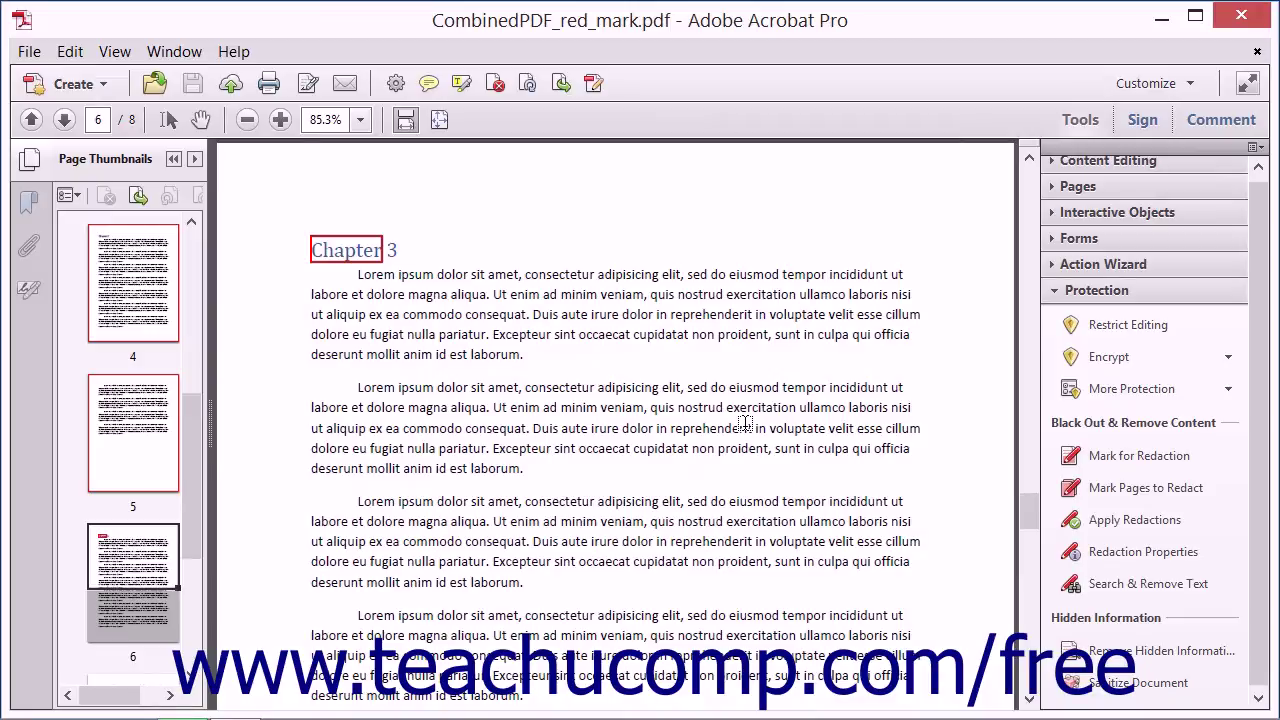
left_click(1120, 528)
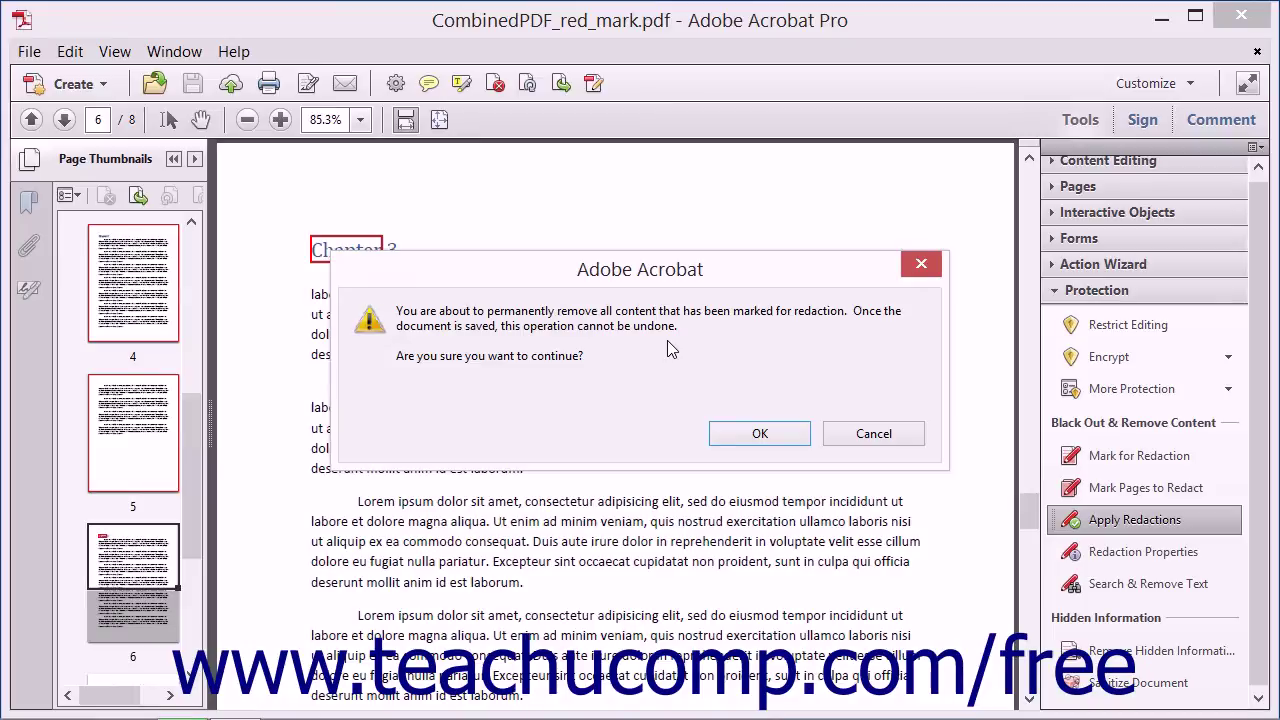
Confirm applying the redactions and decline removing hidden information.
left_click(735, 436)
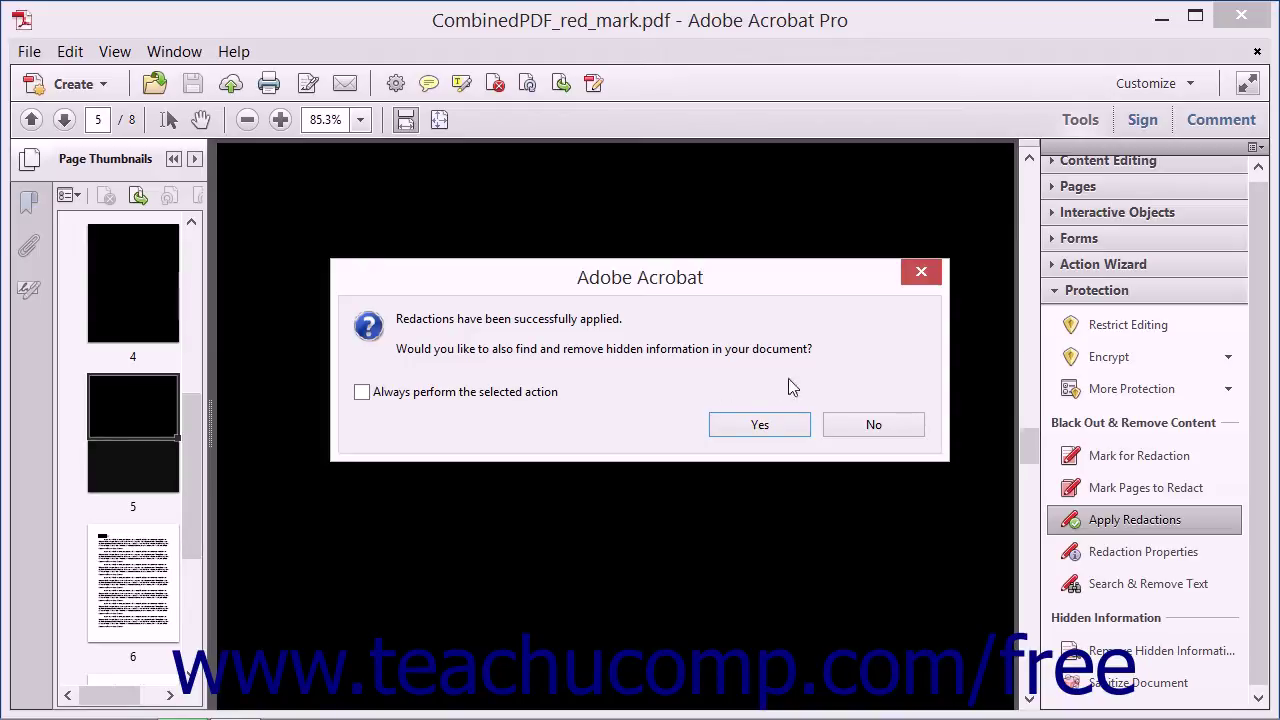
left_click(846, 418)
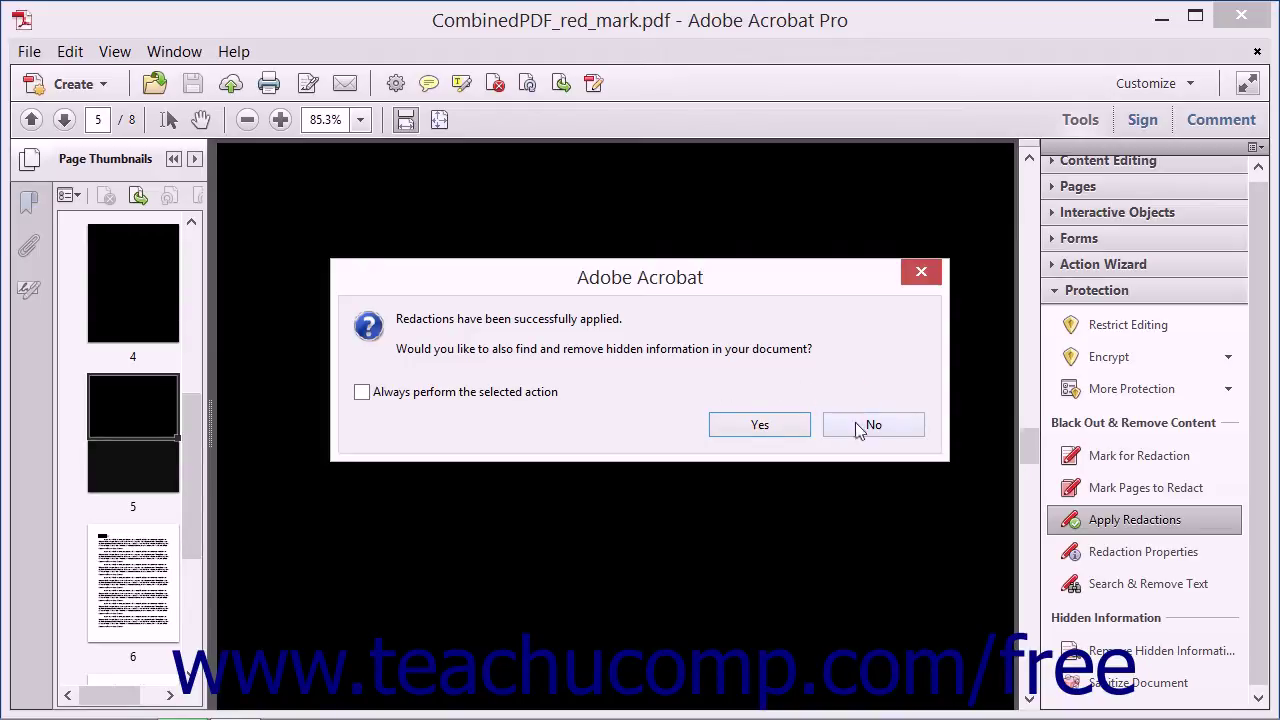